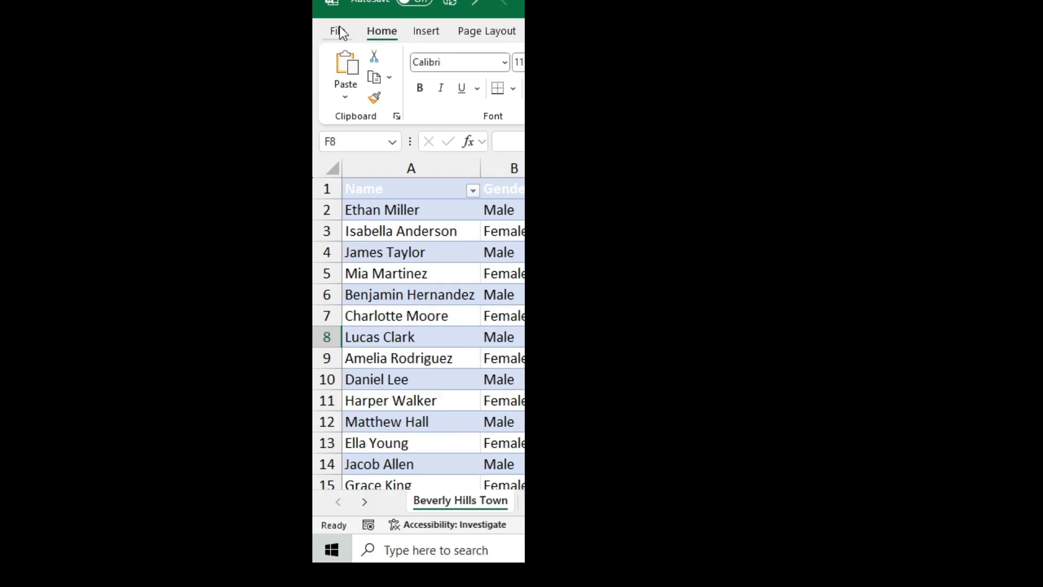
Step: Enable the Developer tab in the ribbon through the Excel options
click(27, 47)
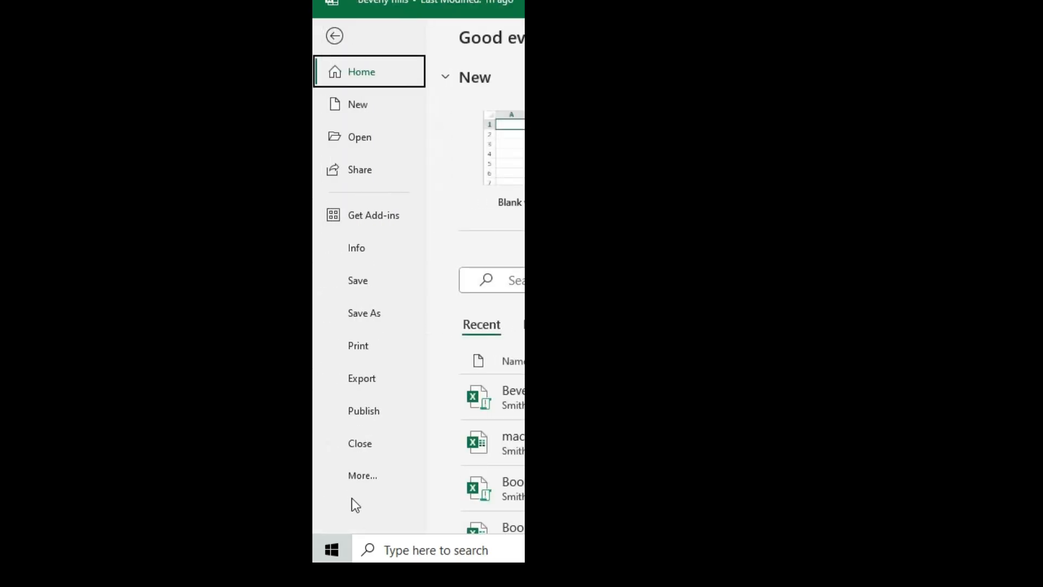
click(363, 476)
click(468, 472)
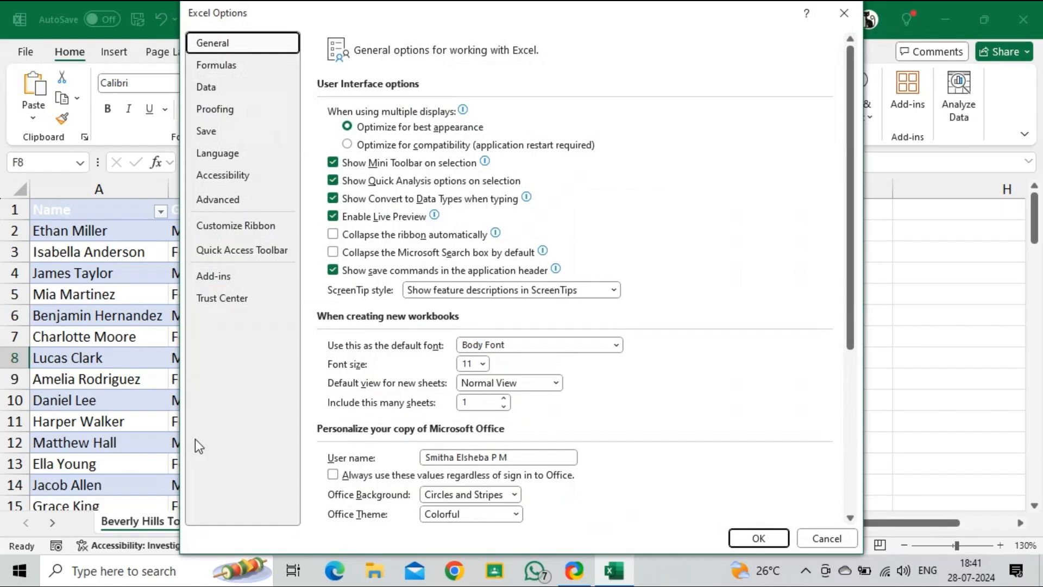
click(234, 227)
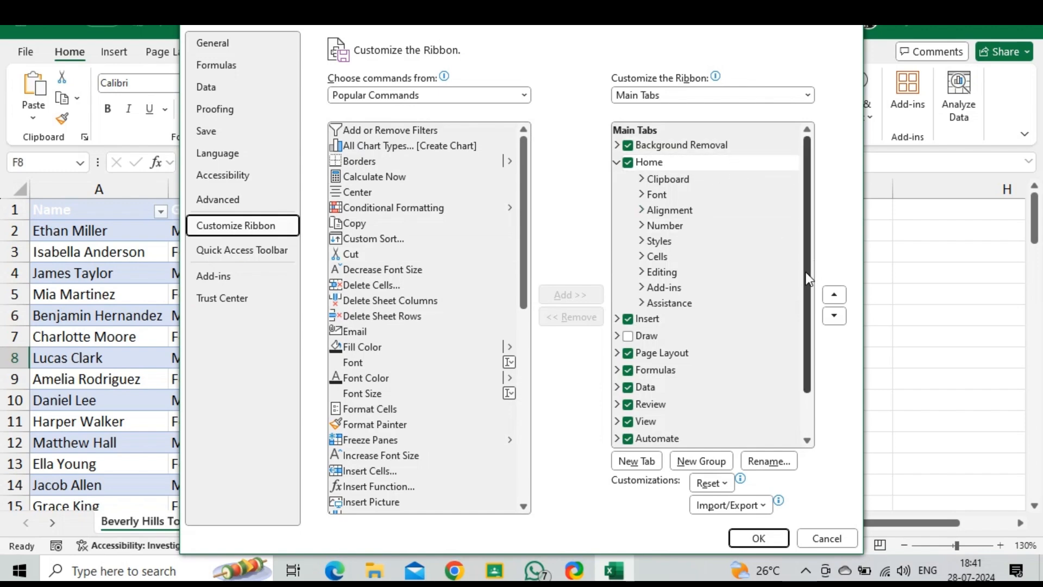
scroll(804, 272, down, 1)
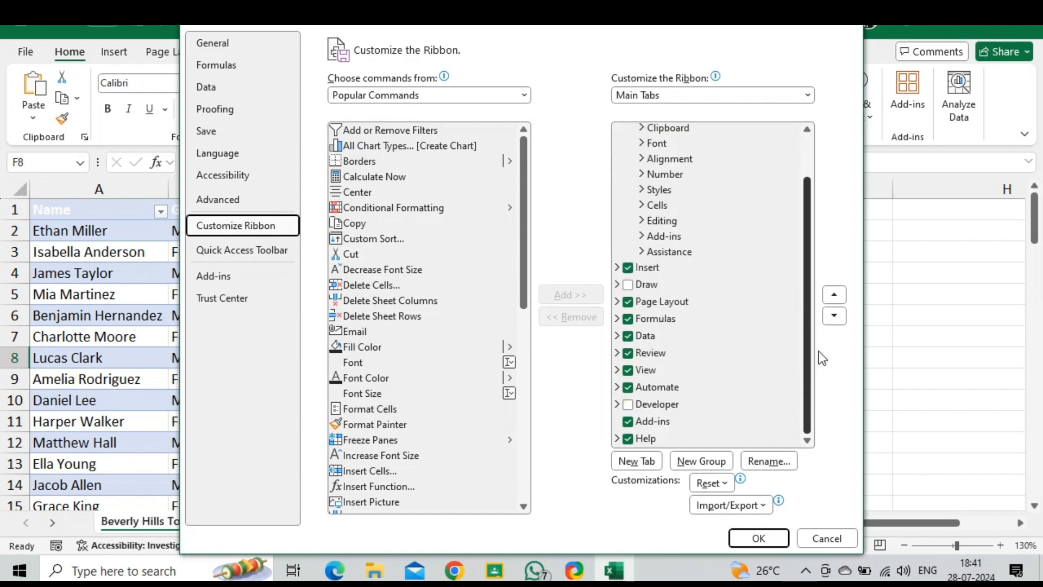
click(629, 405)
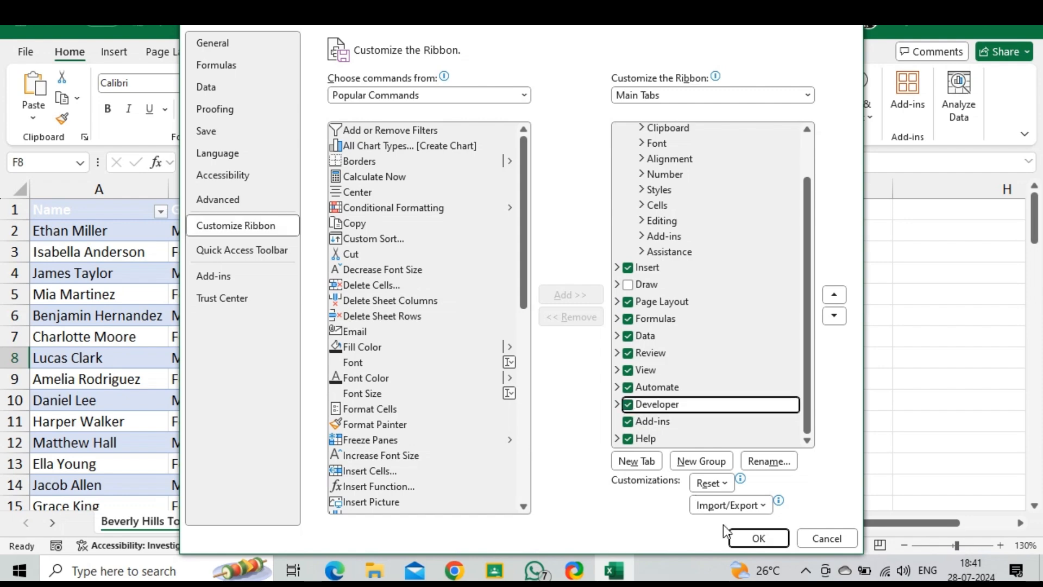
click(756, 539)
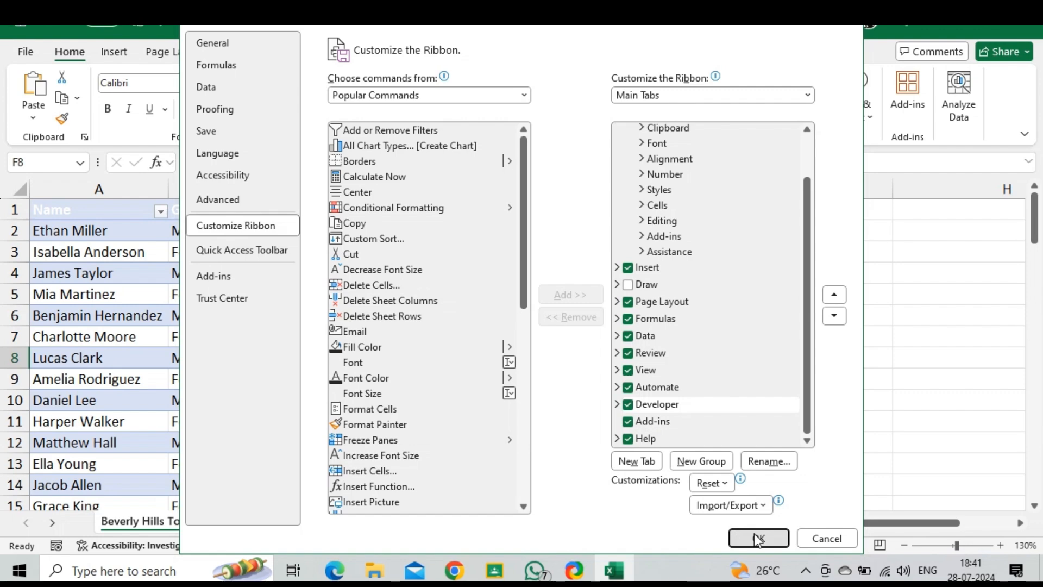
Step: Open the Record Macro dialog and rename the macro to macro_
click(447, 55)
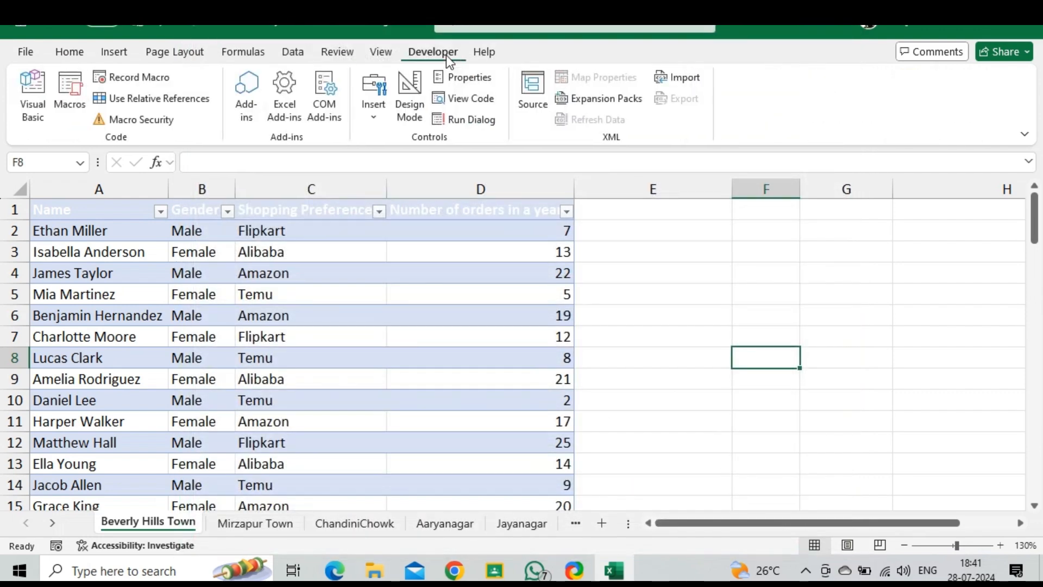
click(135, 81)
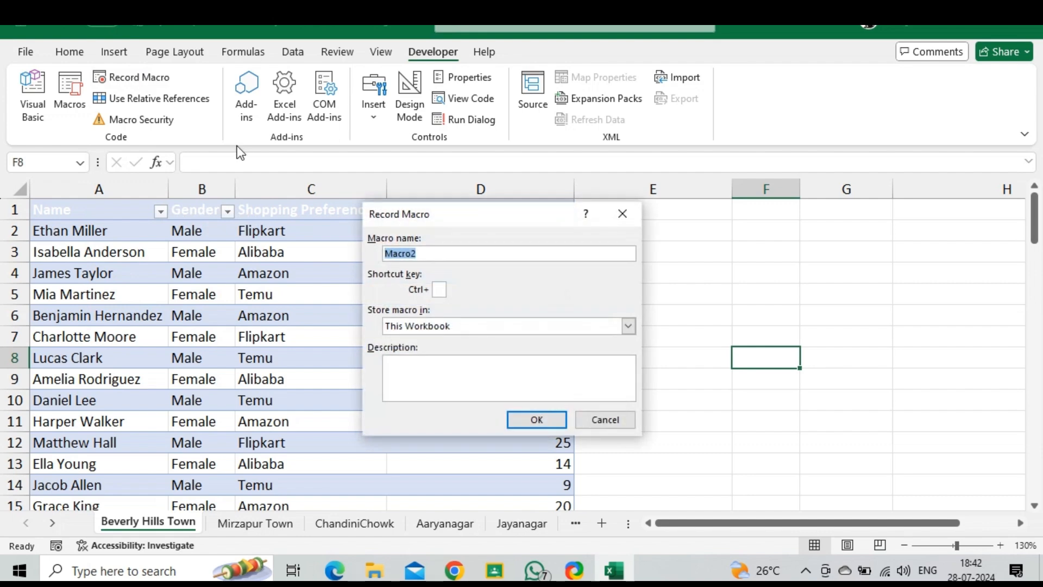
click(438, 253)
key(BackSpace)
key(BackSpace)
key(BackSpace)
key(BackSpace)
key(BackSpace)
key(BackSpace)
text(macro)
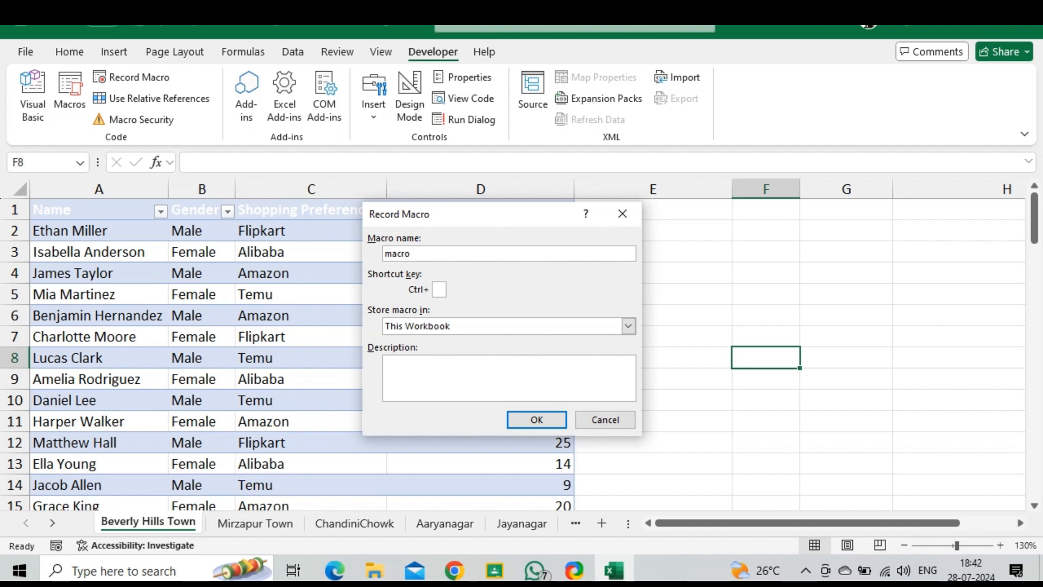
text(_)
Step: Start recording the macro stored in This Workbook, then stop recording straight away
click(570, 326)
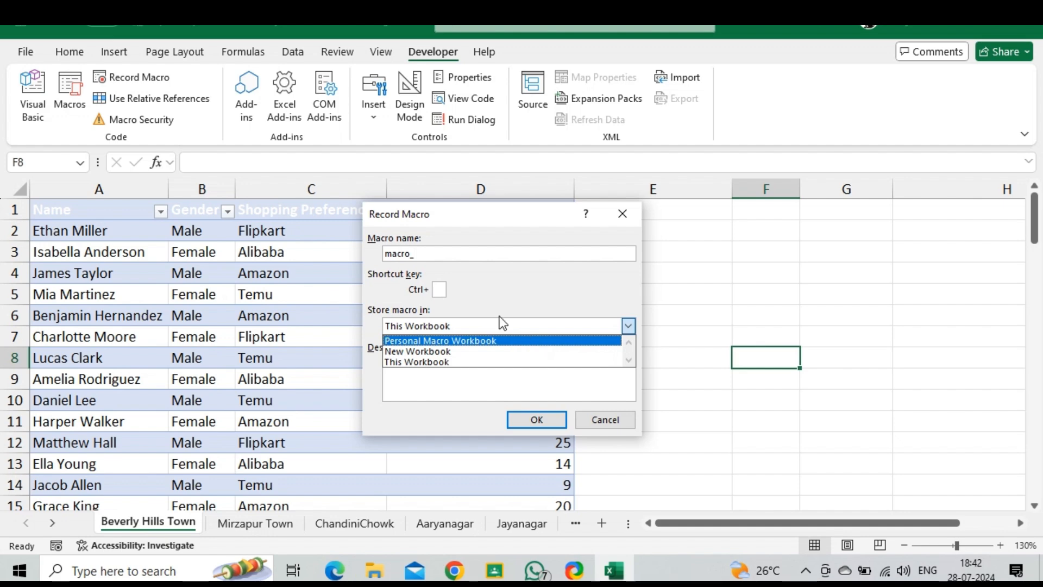
click(440, 289)
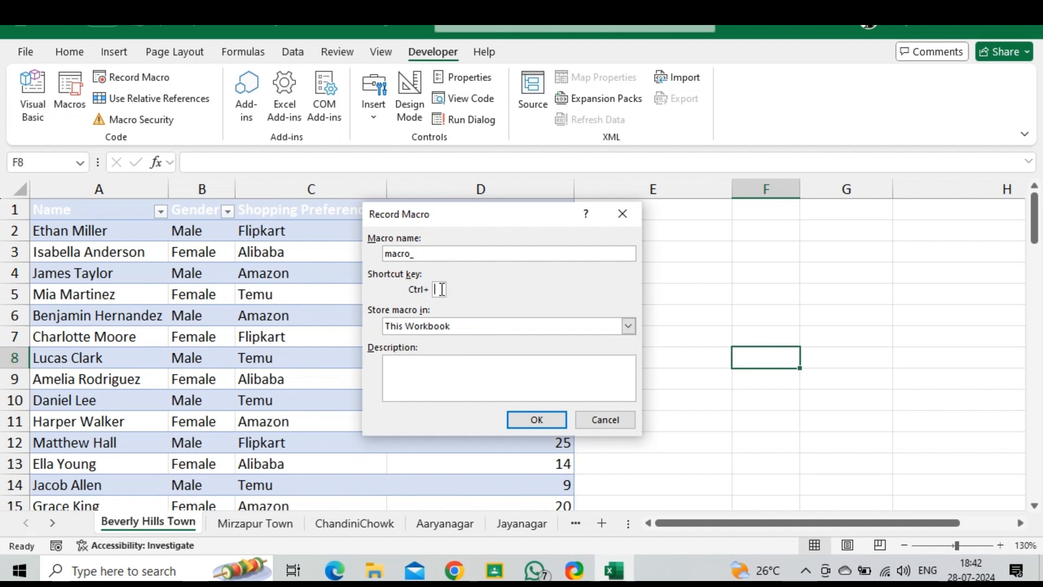
click(542, 422)
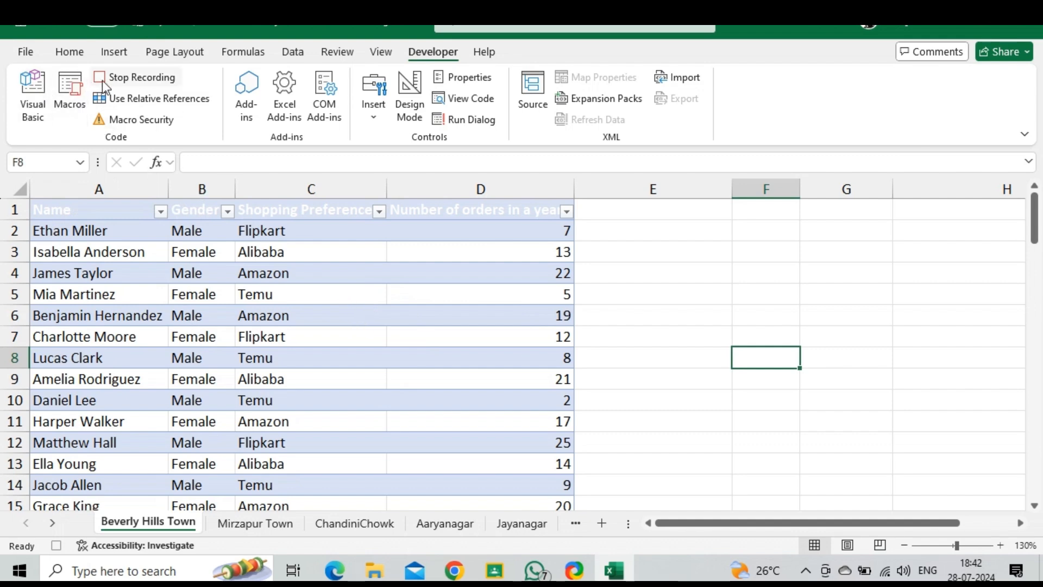
click(142, 77)
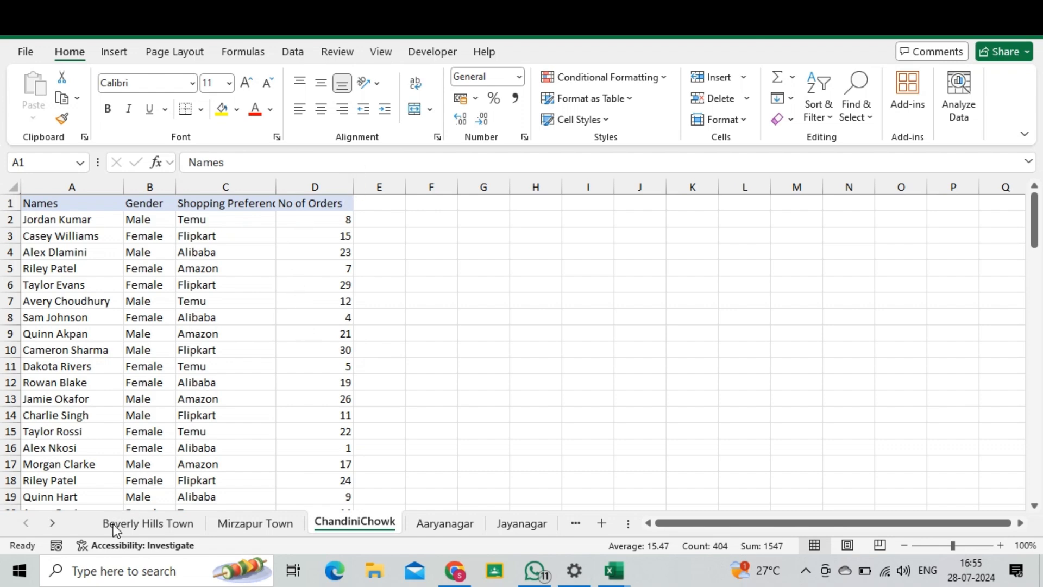
Step: On the ChandiniChowk sheet, select cell D2 and try to record a new macro with shortcut Ctrl+j
key(ctrl+a)
click(317, 219)
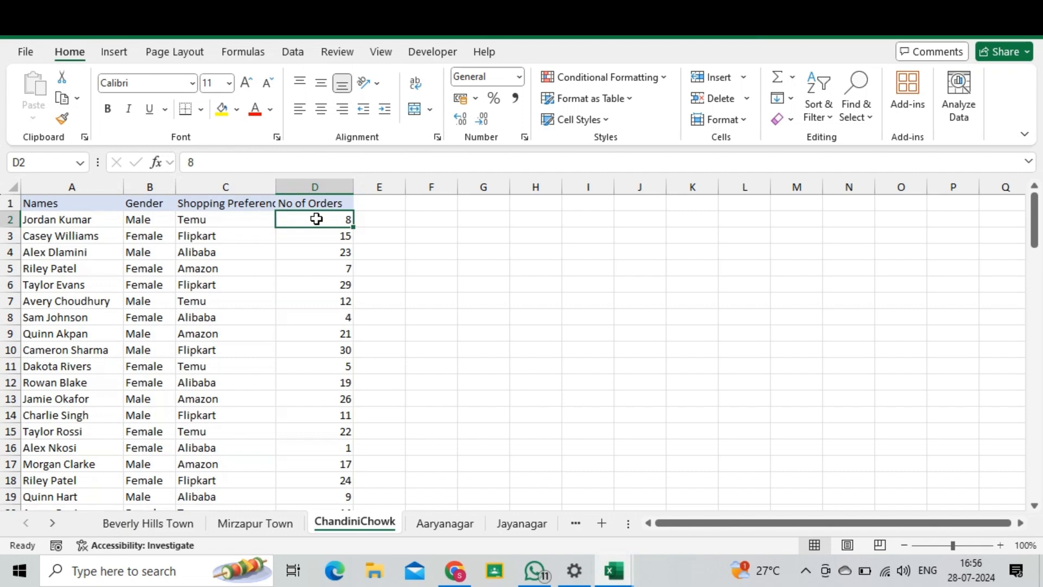
click(422, 52)
click(119, 82)
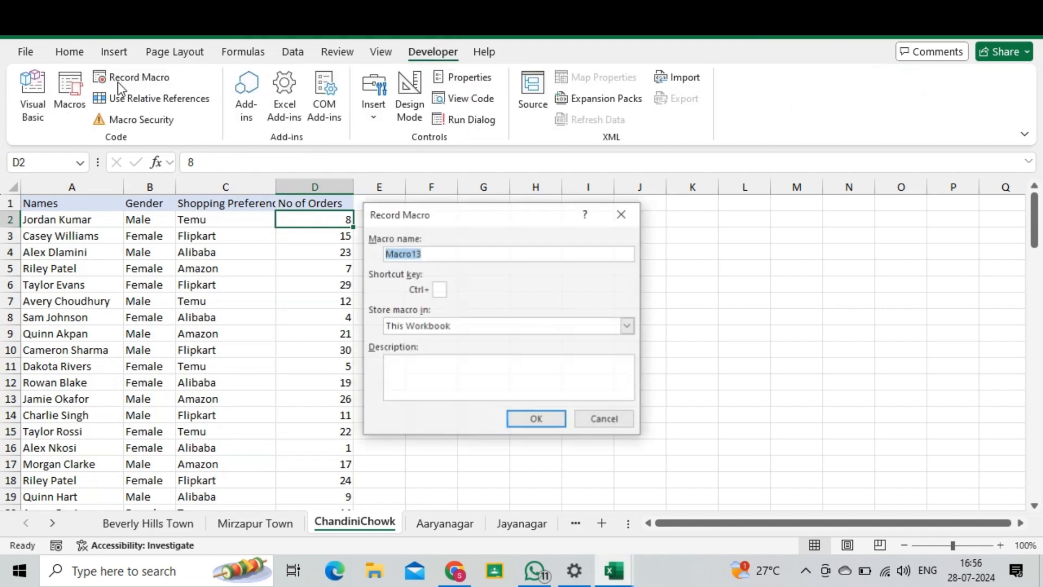
click(439, 289)
text(j)
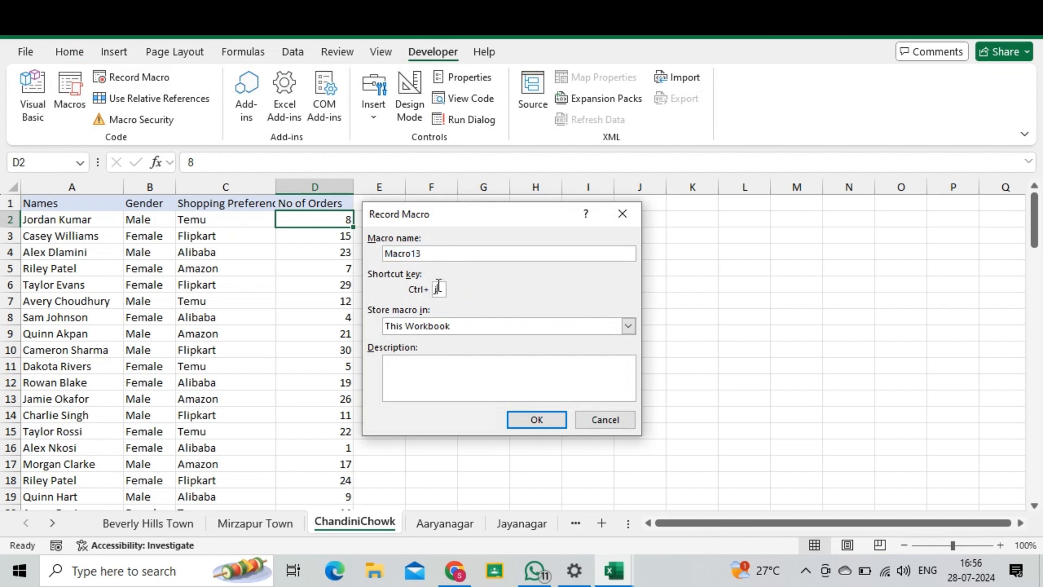
click(537, 418)
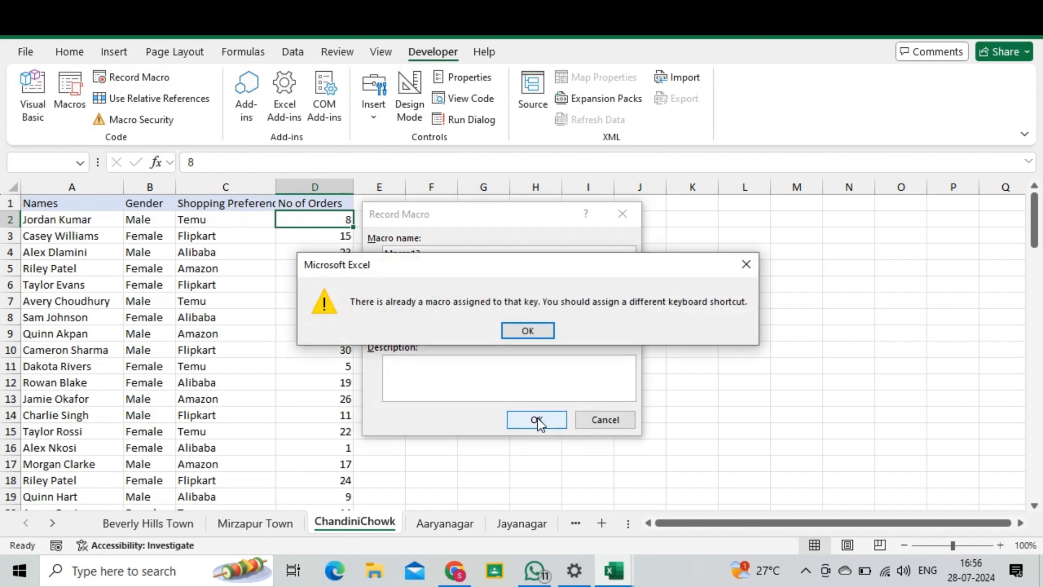
click(528, 331)
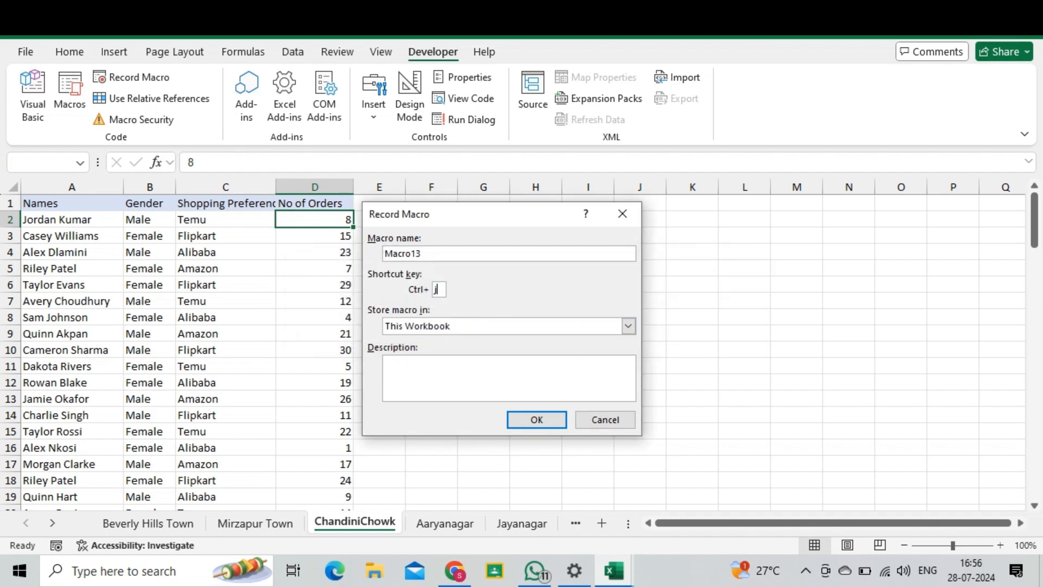
Step: Change the macro's shortcut key to Ctrl+p and start recording
key(BackSpace)
text(p)
click(525, 416)
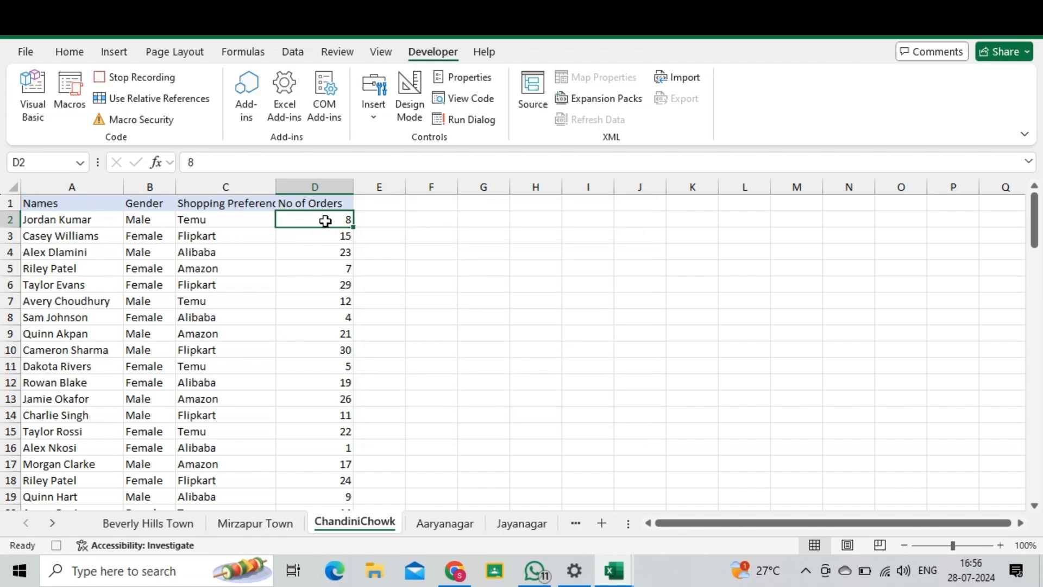
Step: Select the order counts down to the last row, apply a color scale, and stop the macro recording
key(ctrl+shift+Down)
click(72, 52)
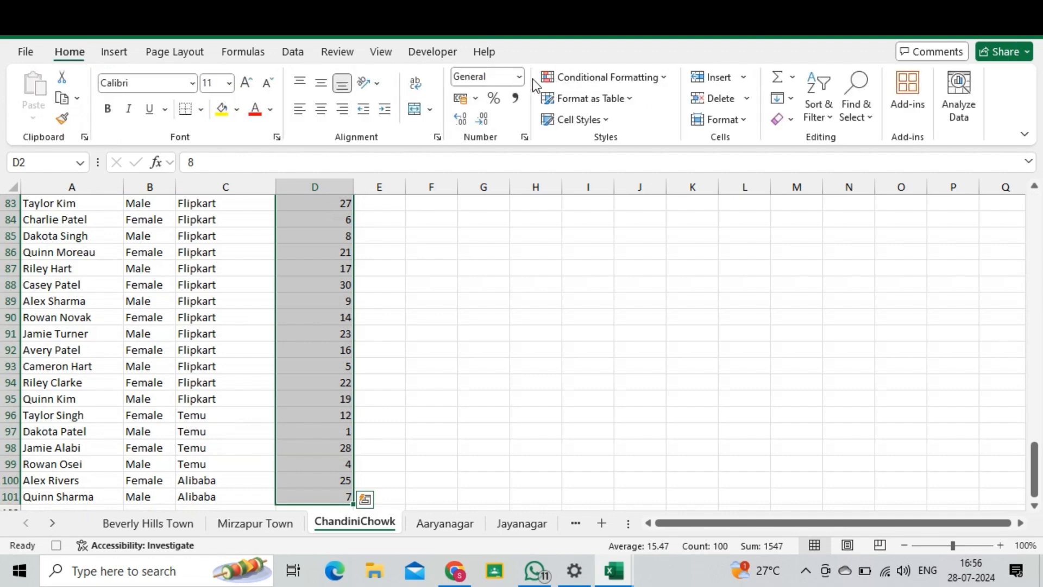
click(589, 98)
click(606, 77)
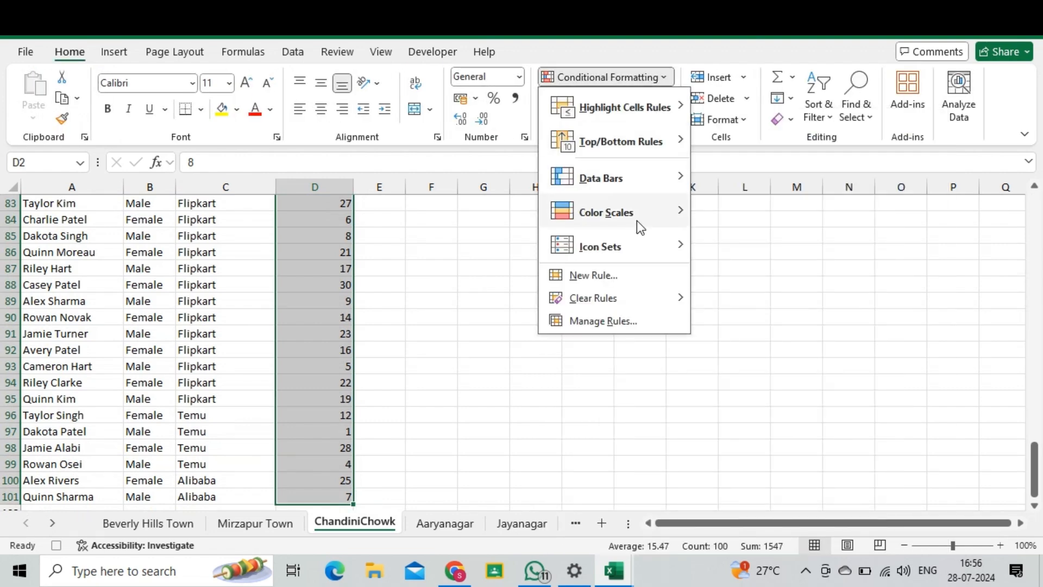
mouse_move(640, 227)
click(707, 206)
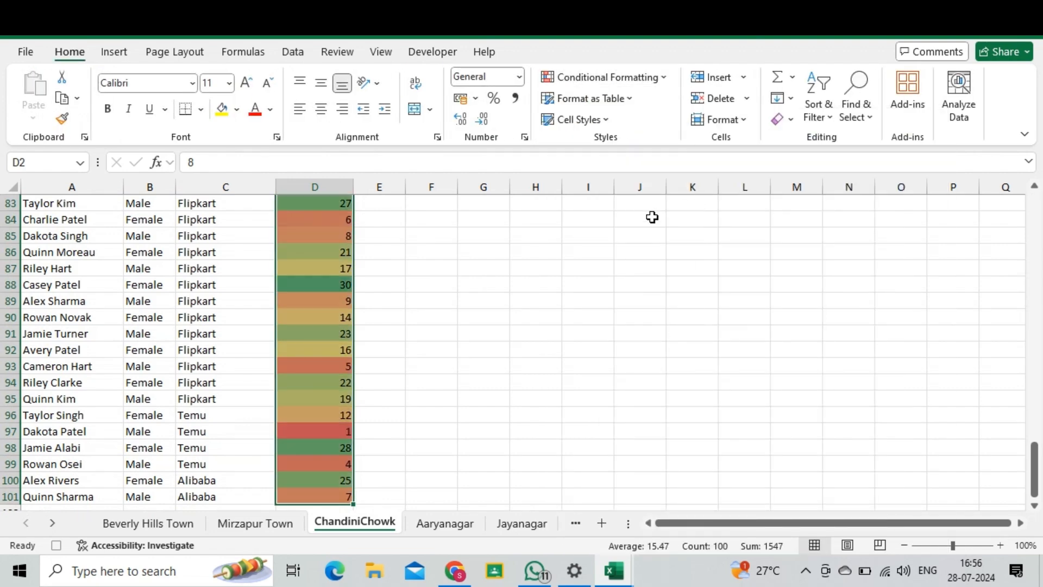
click(439, 51)
click(175, 77)
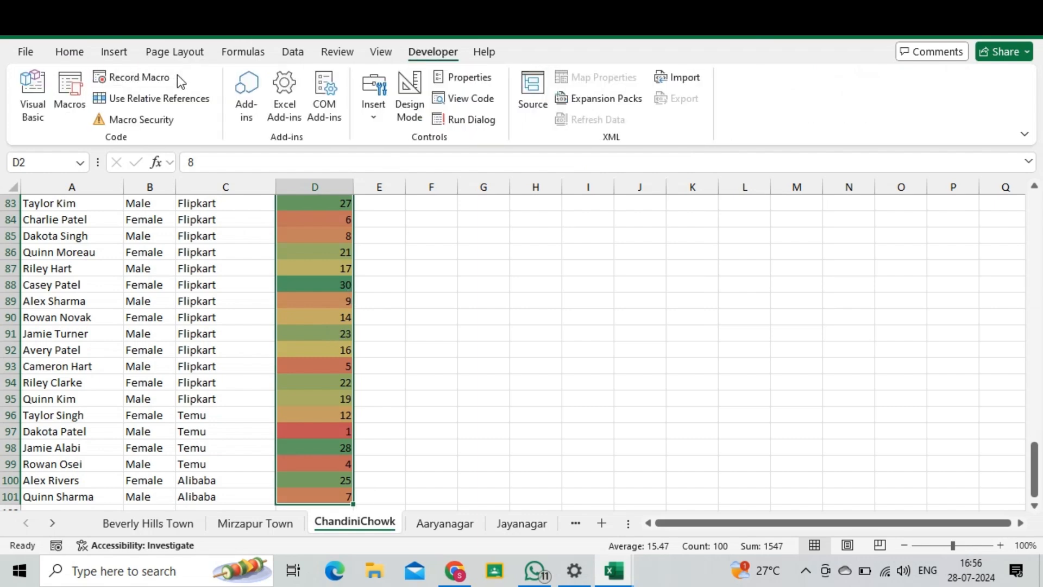
Step: On the Beverly Hills Town sheet, select the order counts from D2 downward and run Macro13
click(261, 524)
click(180, 523)
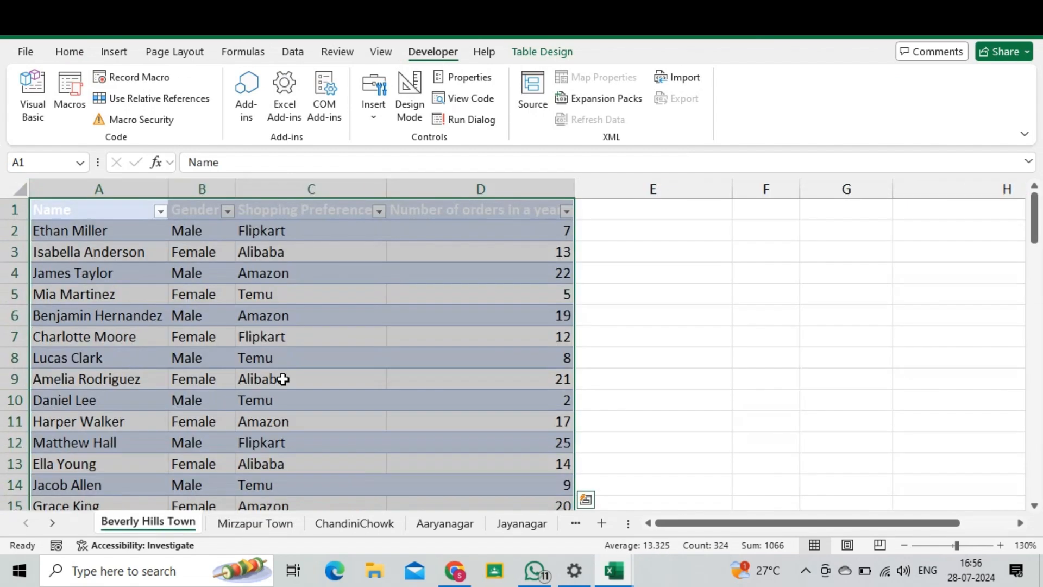
click(481, 232)
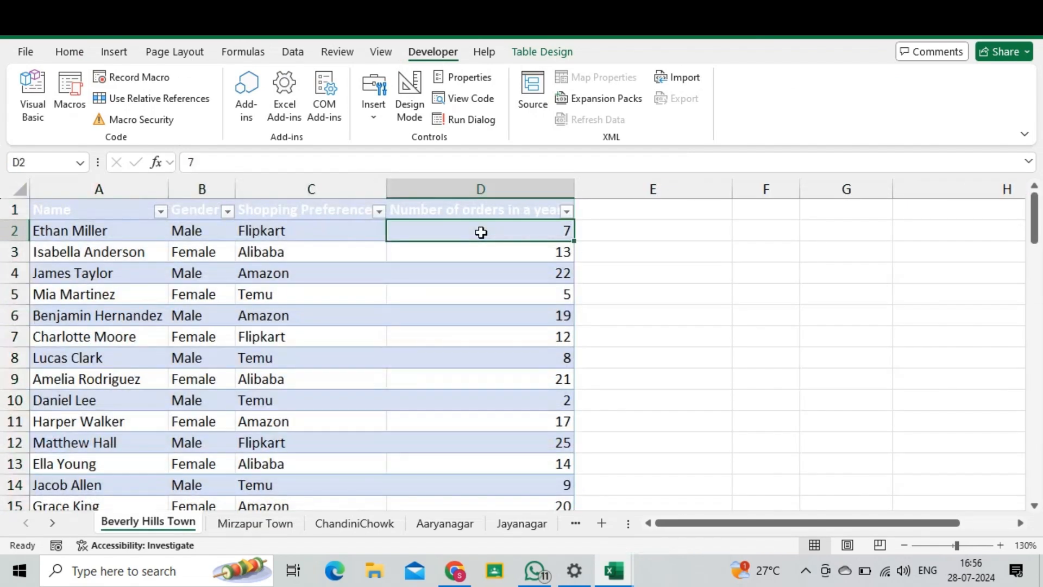
key(ctrl+shift+Down)
click(70, 97)
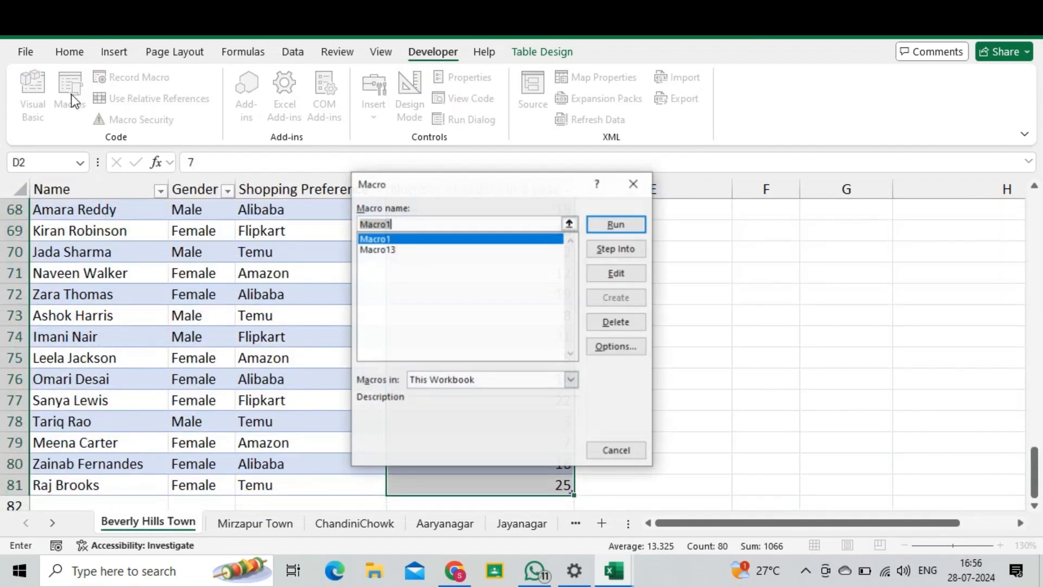
click(433, 249)
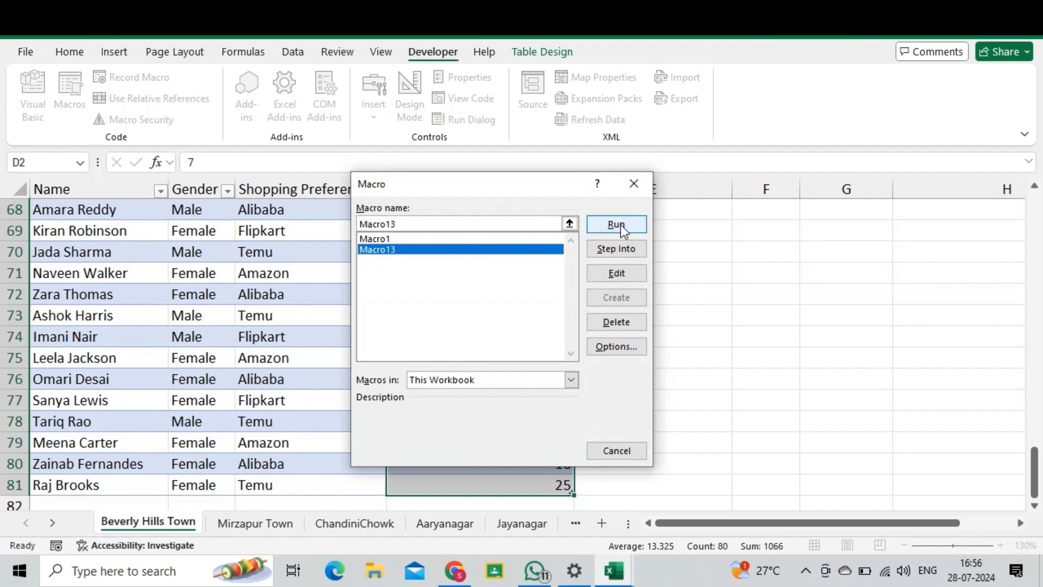
click(617, 225)
Step: On the Mirzapur Town sheet, select the order counts from D63 to D81 and run Macro13
click(267, 523)
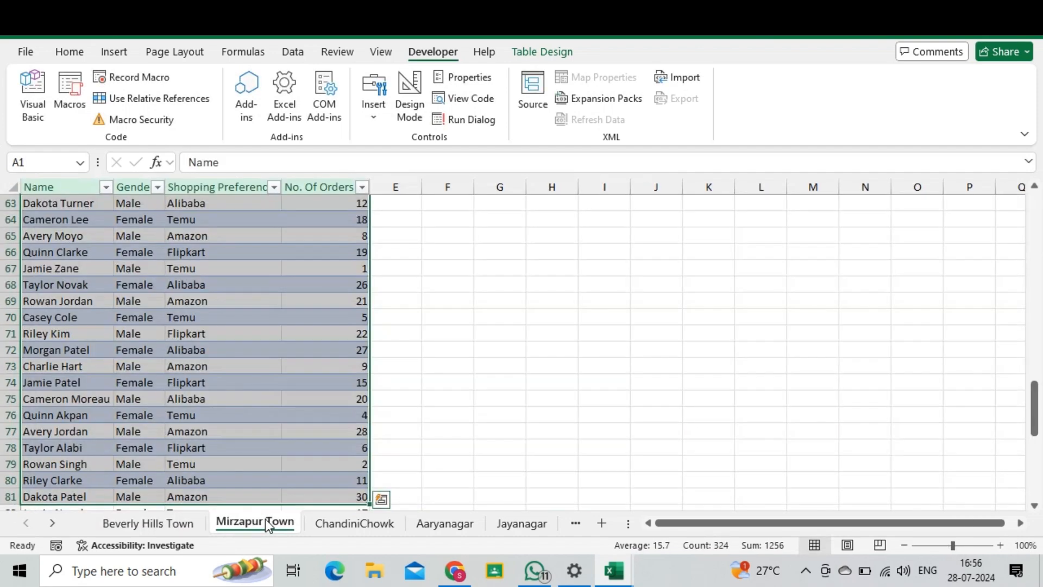
click(344, 202)
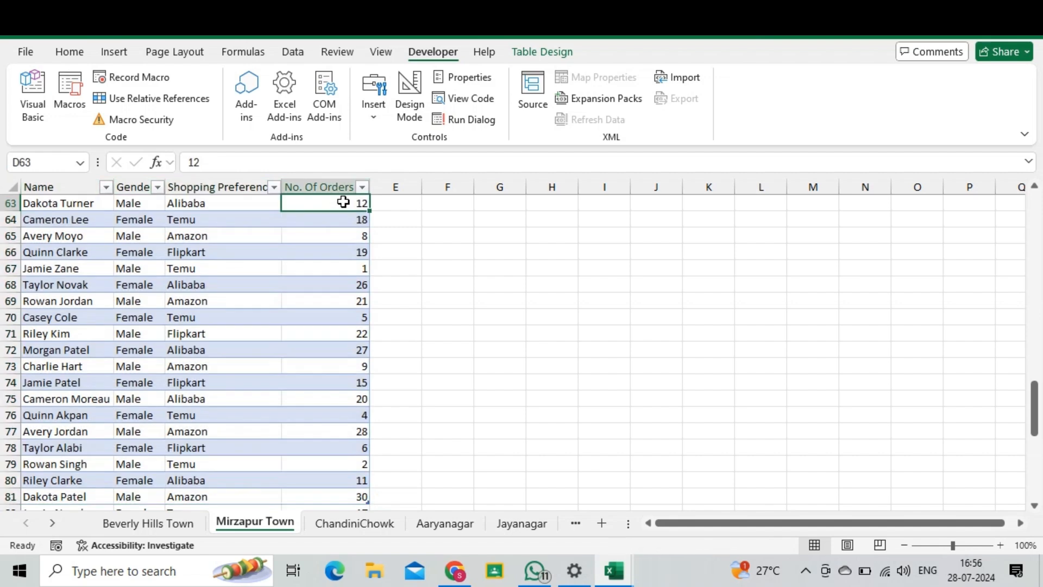
key(shift+Down)
key(shift+Down)
key(shift+Down)
key(shift+Down)
key(shift+Down)
key(shift+Down)
key(shift+Down)
key(shift+Down)
key(shift+Down)
key(shift+Down)
key(shift+Down)
key(shift+Down)
key(shift+Down)
key(shift+Down)
key(shift+Down)
key(shift+Down)
key(shift+Down)
key(shift+Down)
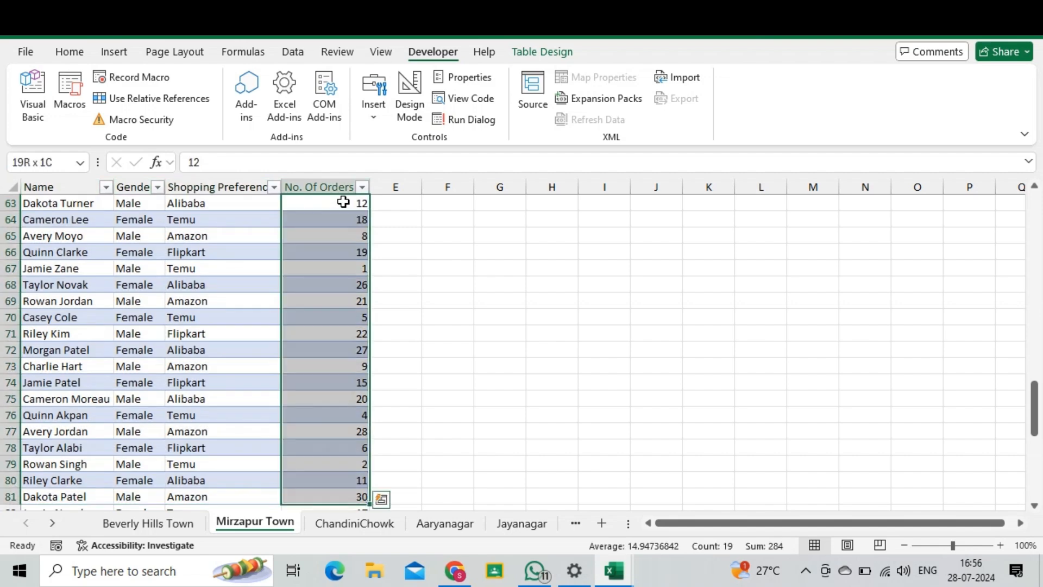
click(70, 90)
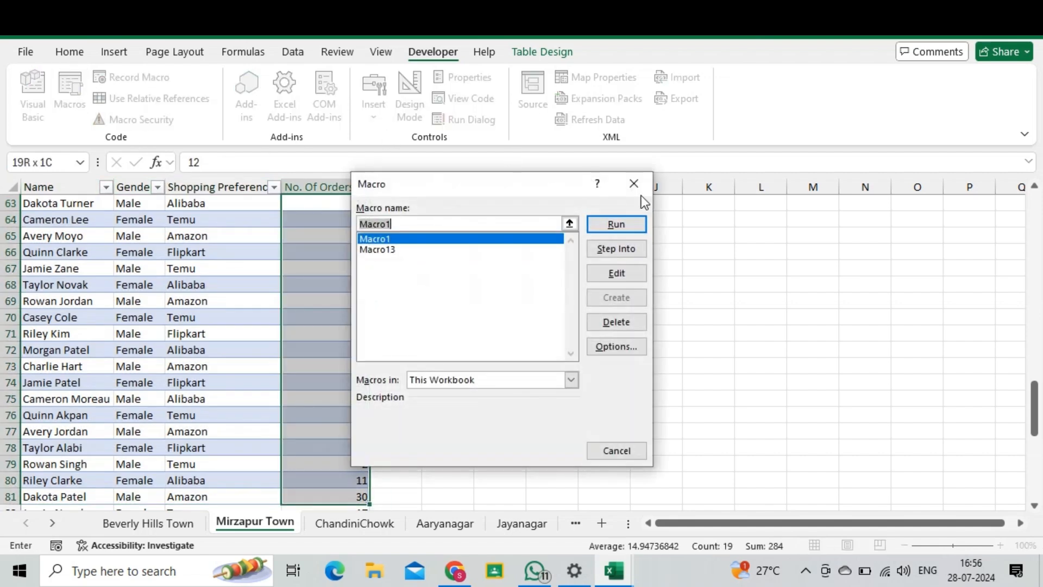
click(441, 249)
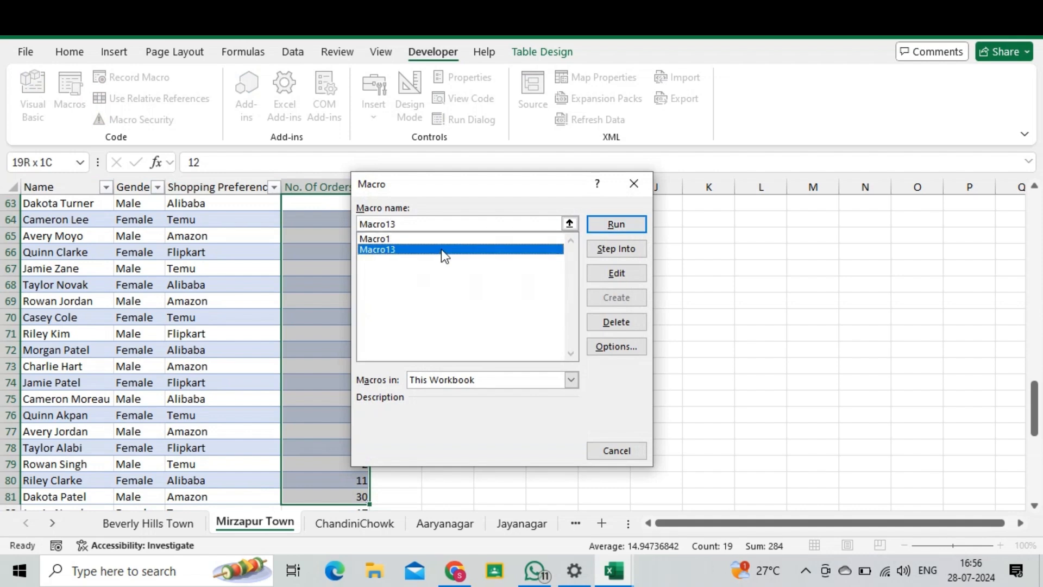
click(621, 230)
Step: On the Aaryanagar sheet, select the first order count in D2 and run Macro13
click(371, 524)
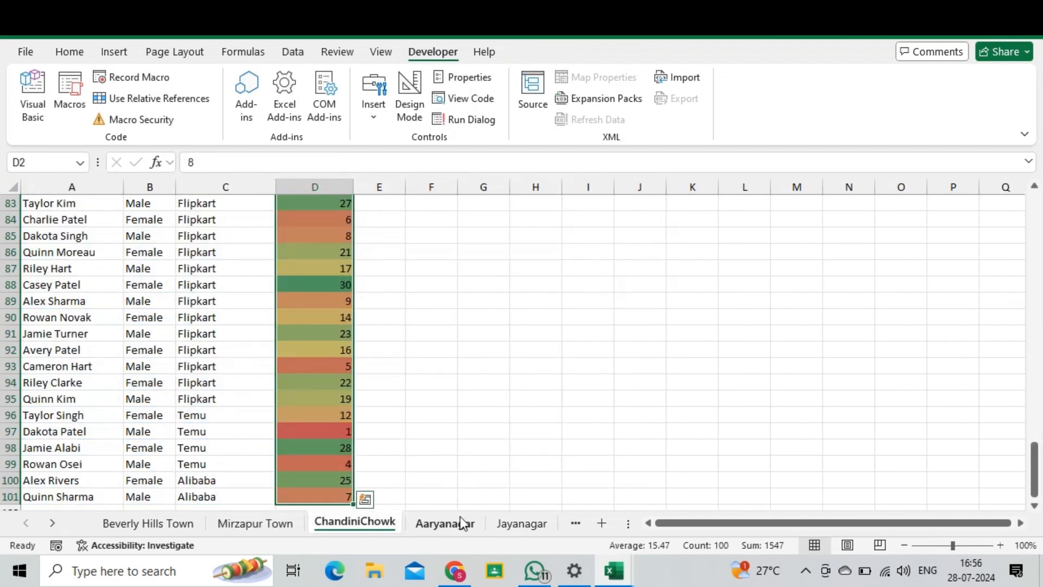
click(448, 520)
click(332, 219)
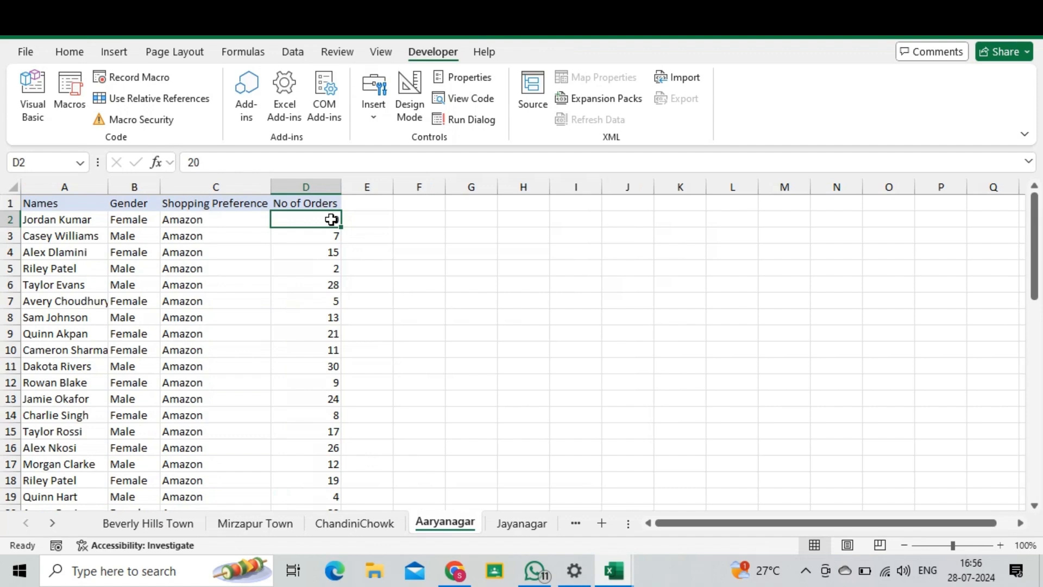
click(70, 101)
click(517, 249)
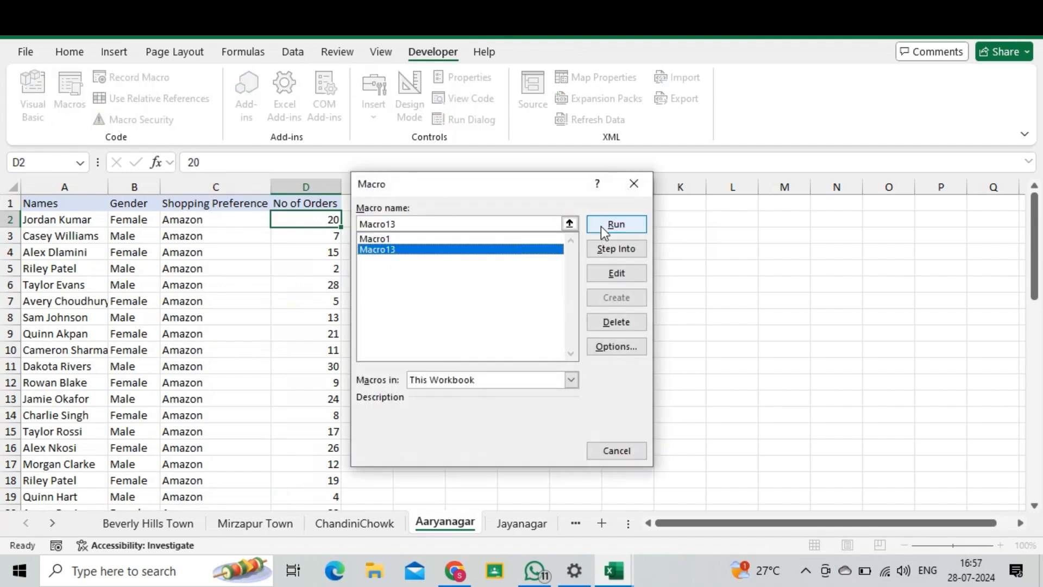
click(605, 224)
Step: On the Jayanagar sheet, select the order counts from D2 downward and run Macro13
click(503, 523)
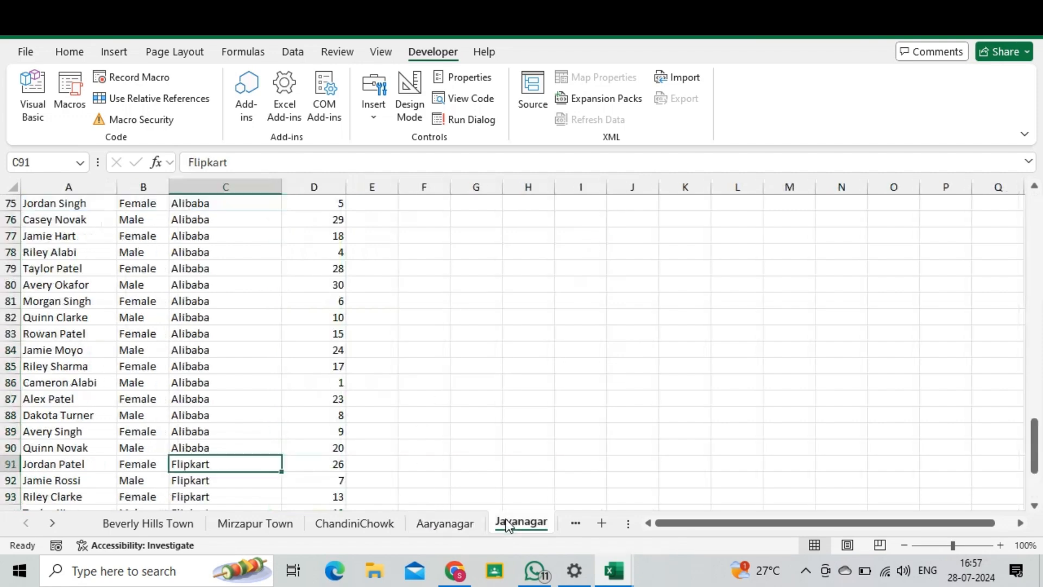
scroll(340, 244, up, 6)
scroll(341, 244, up, 19)
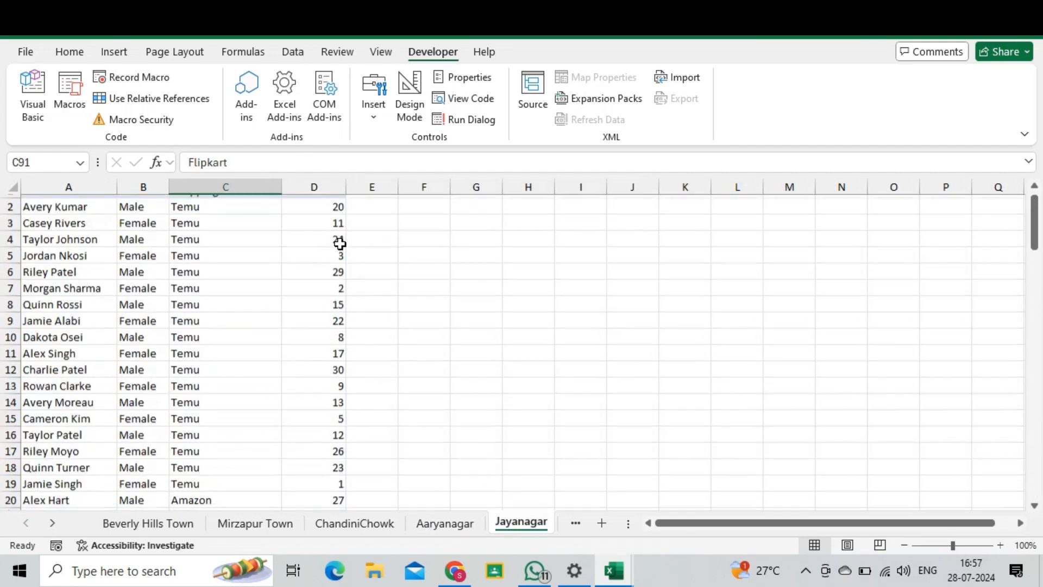
click(441, 522)
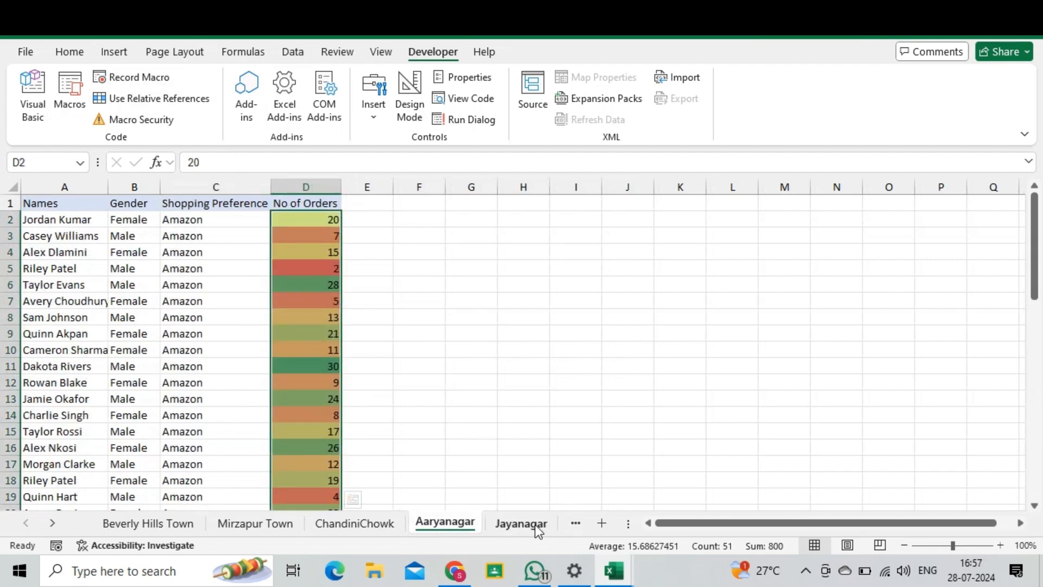
click(502, 524)
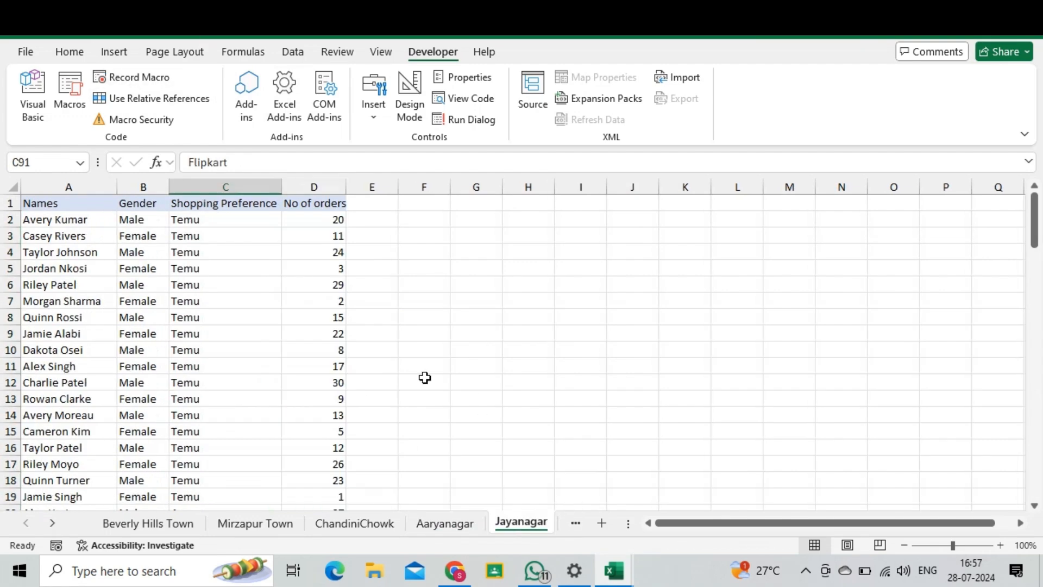
click(334, 232)
click(332, 218)
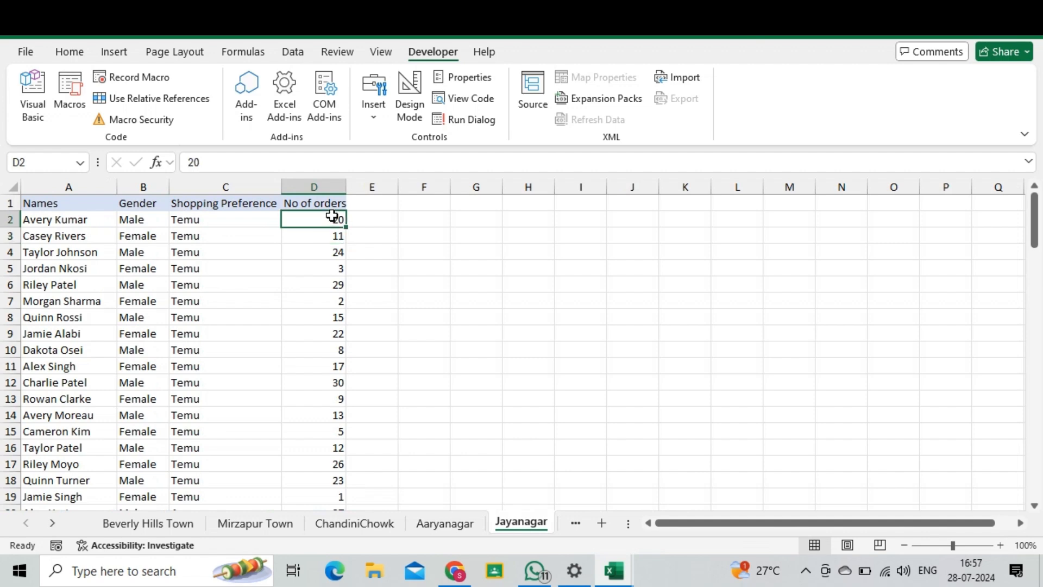
key(ctrl+shift+Down)
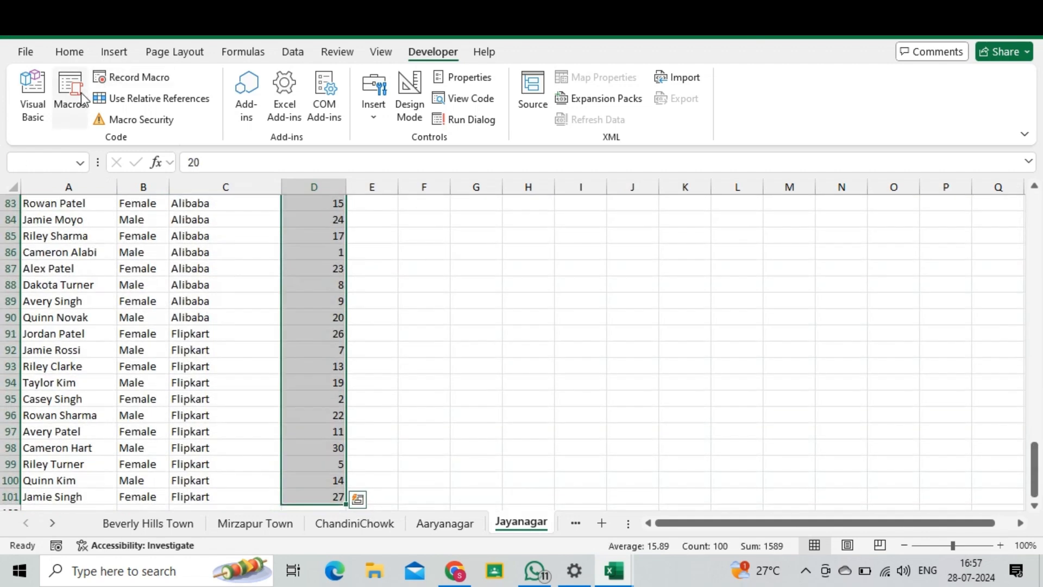
click(71, 96)
click(393, 250)
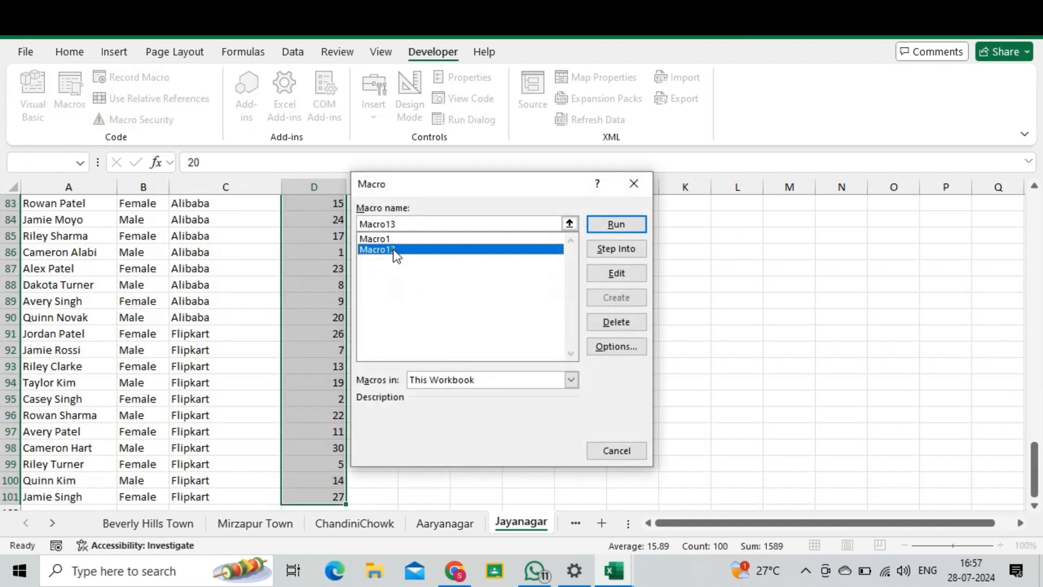
click(614, 225)
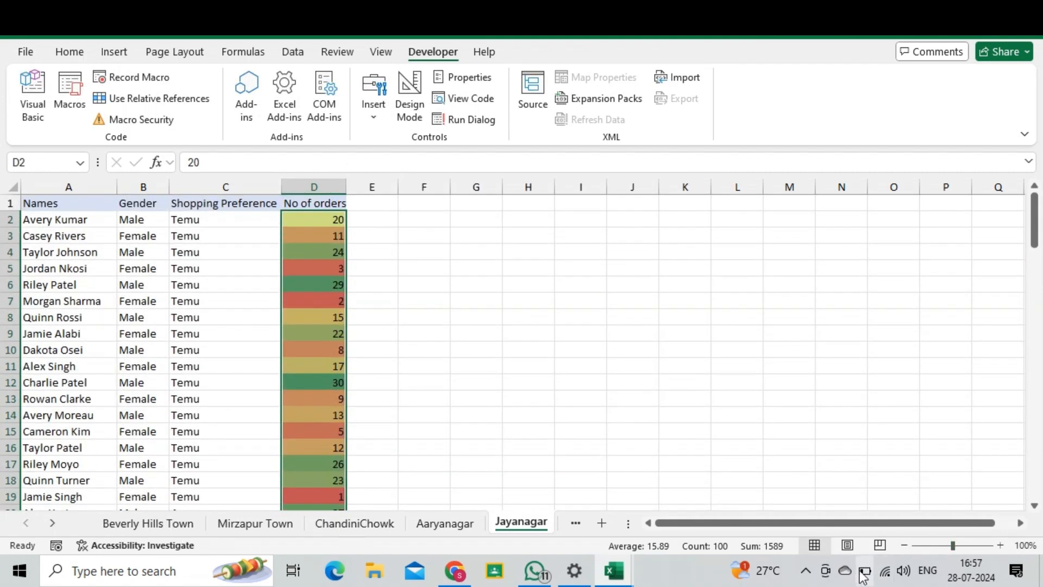
Step: Open the Visual Basic editor to examine the Macro13 code in Module3, then close the editor
click(809, 572)
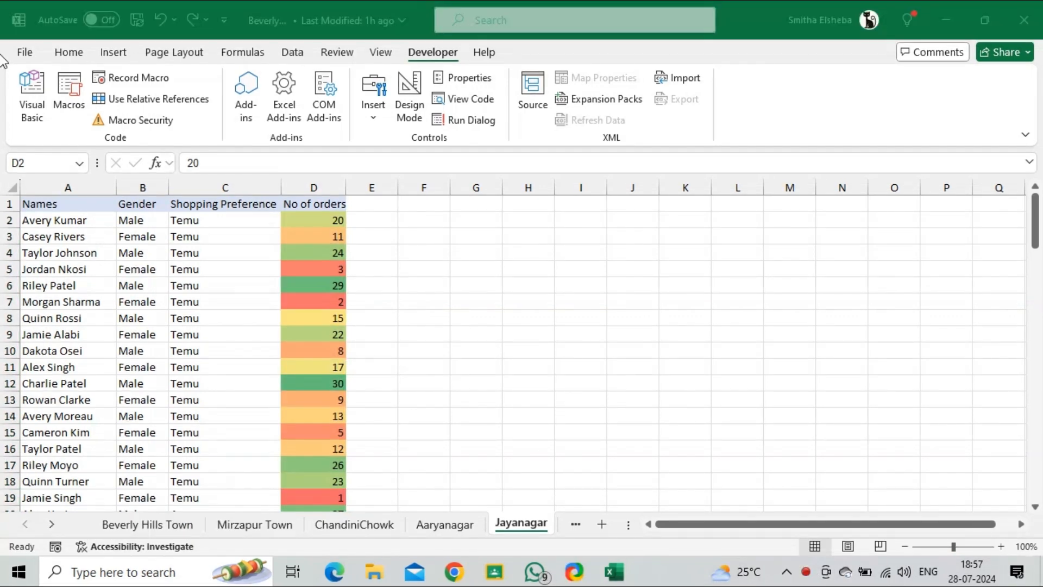
click(41, 106)
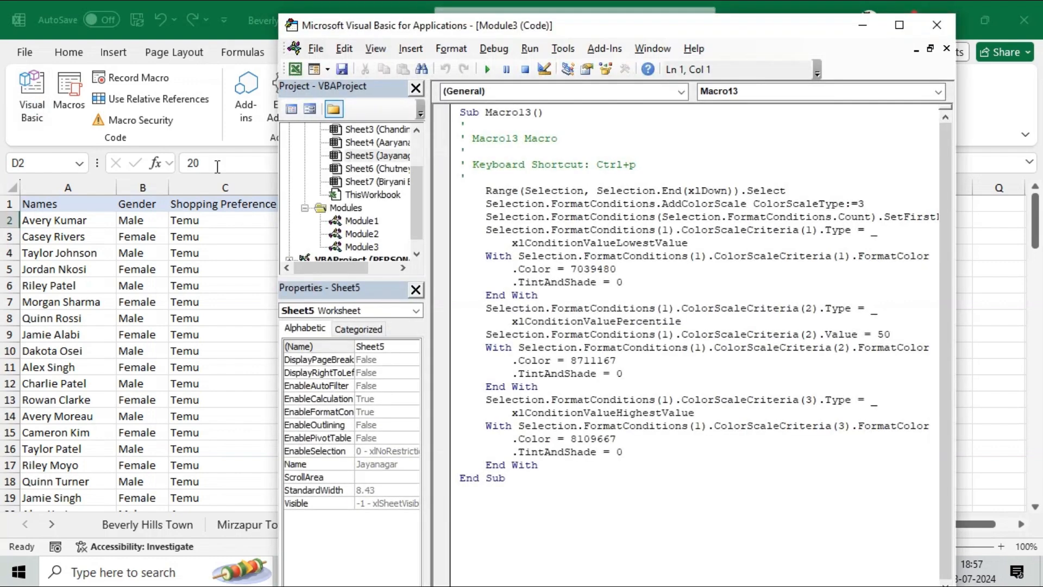
click(356, 248)
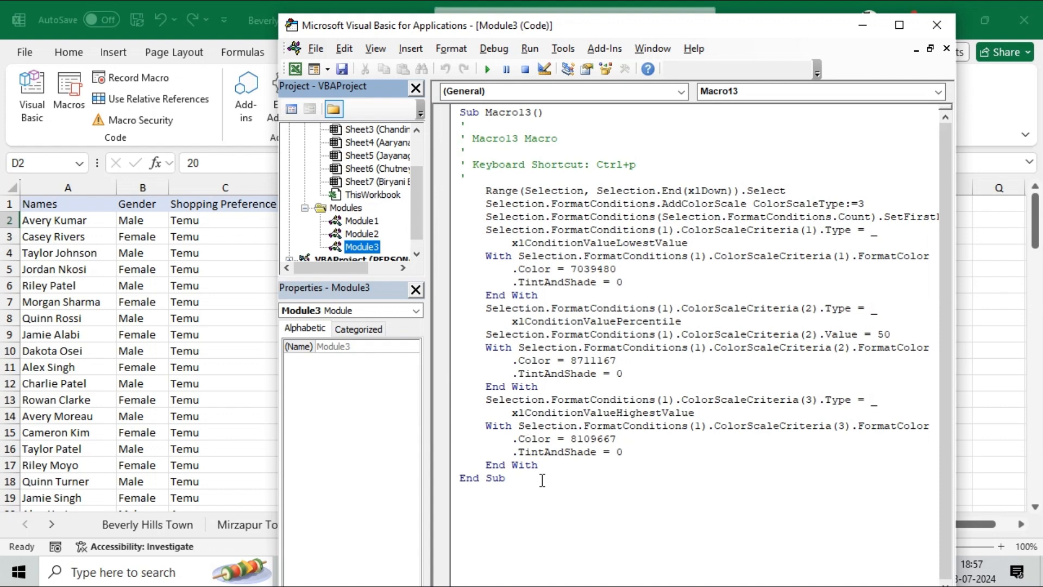
click(937, 23)
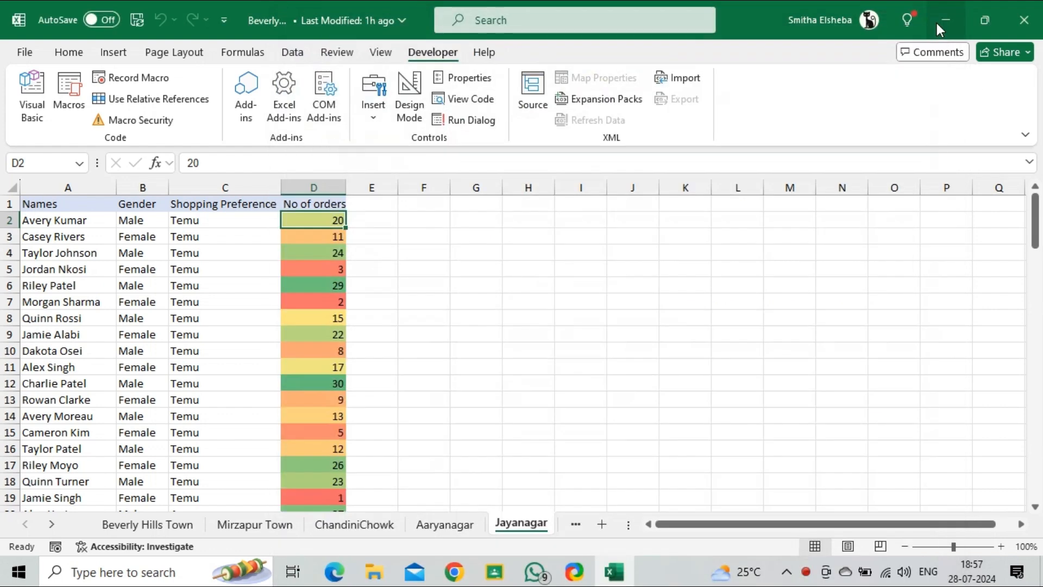